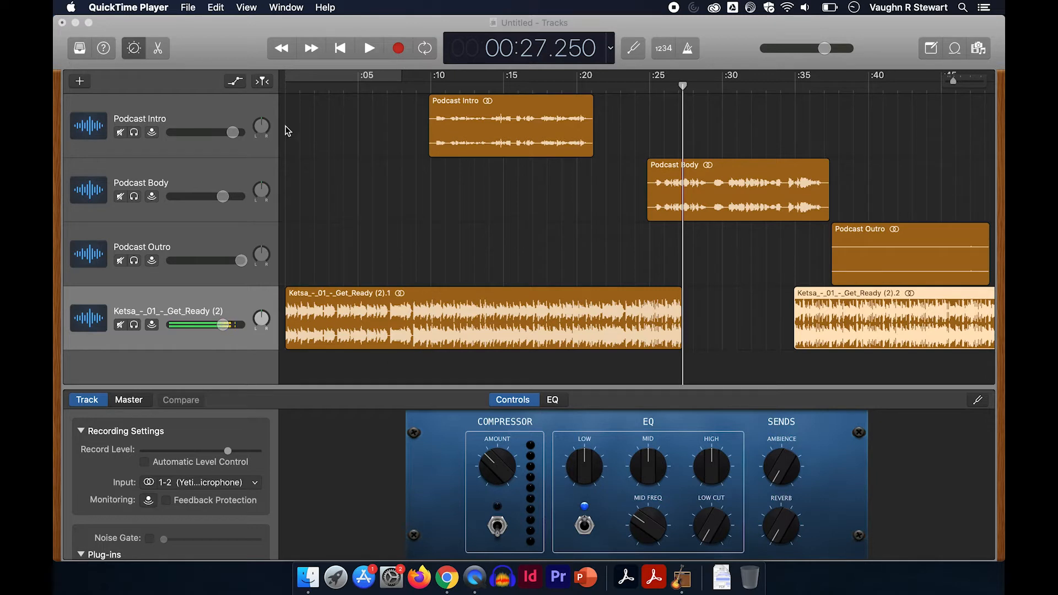
Step: Show track automation and activate the volume curve on the Ketsa Get Ready music track
click(299, 28)
click(297, 8)
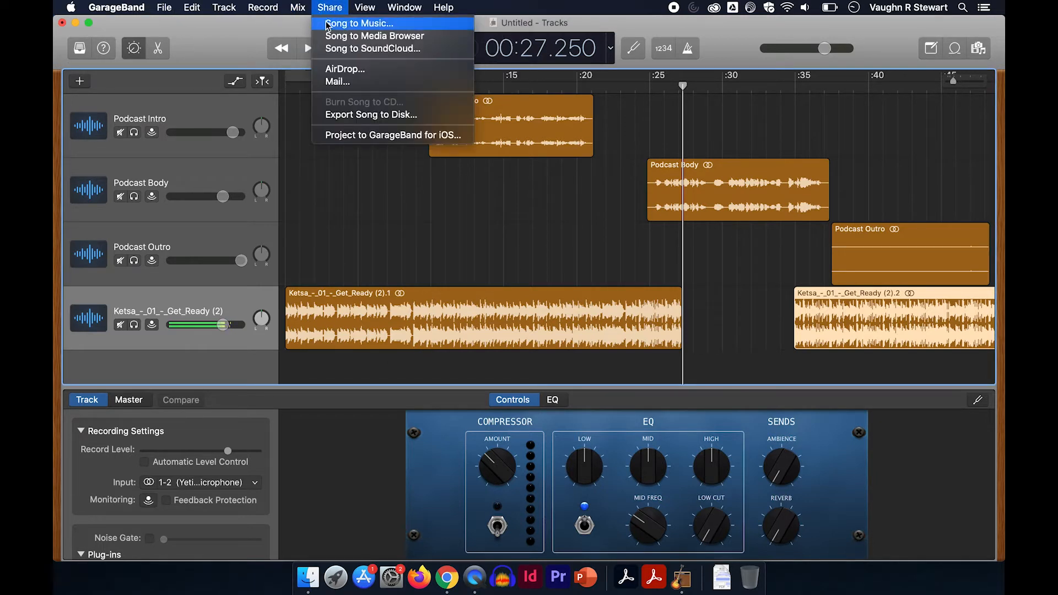
click(307, 23)
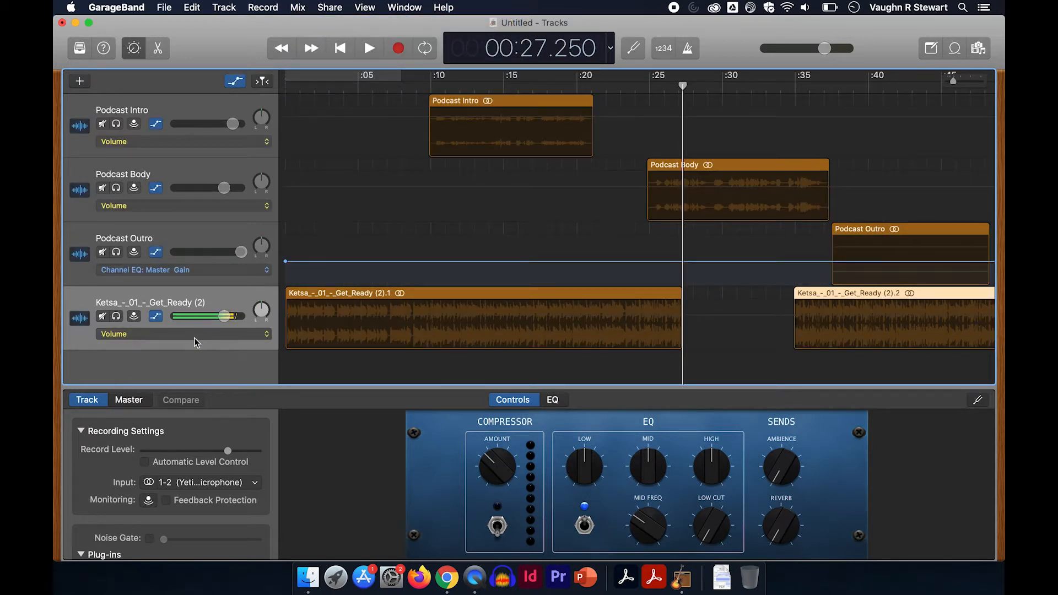
click(317, 330)
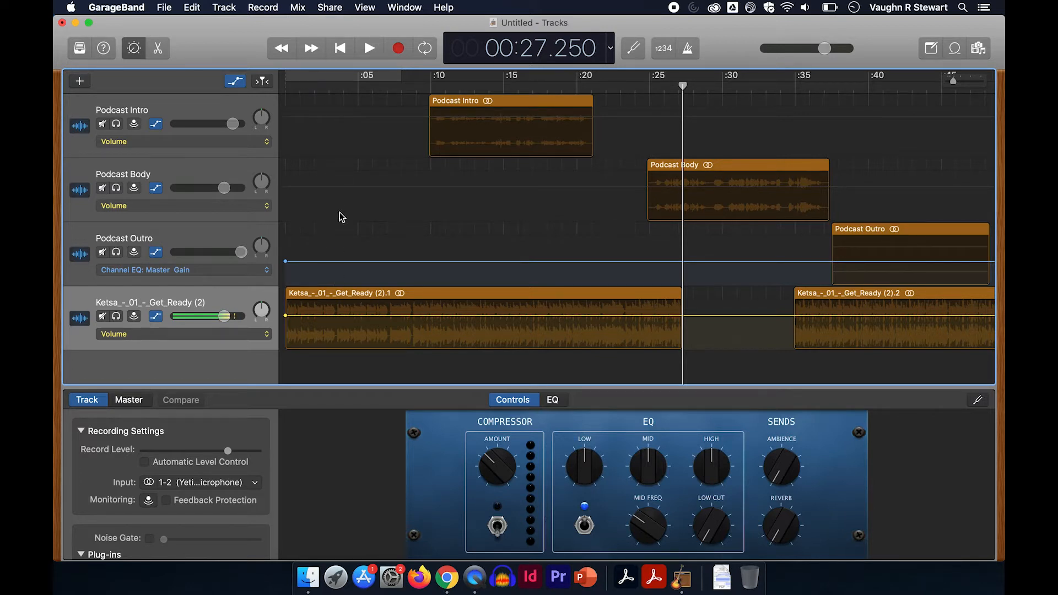
Step: Create a fade-in from silence over about the first 2 seconds of the music, levelling off at a reduced volume
click(319, 315)
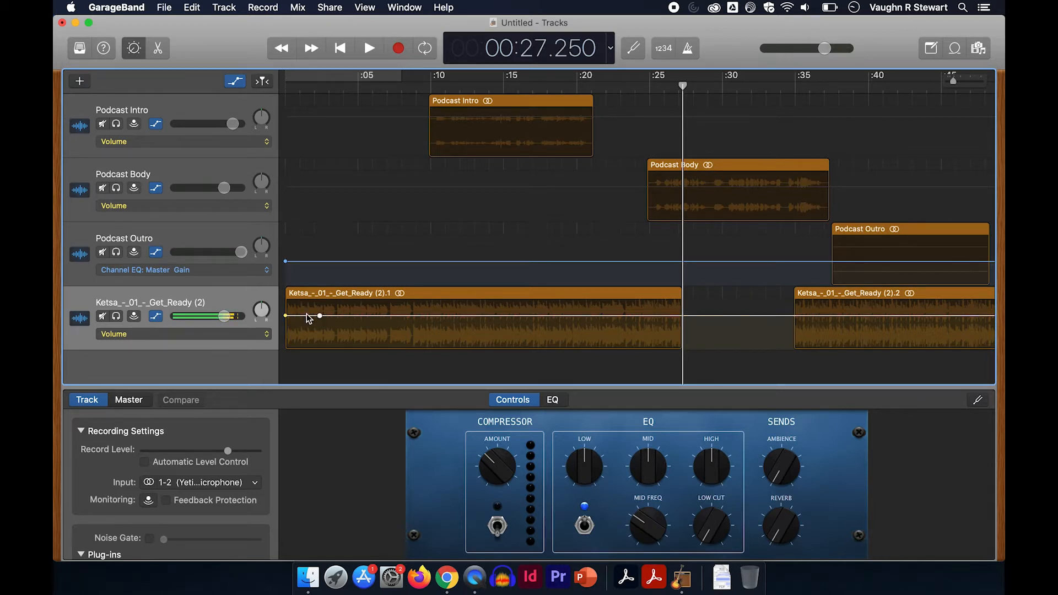
drag(286, 317, 286, 348)
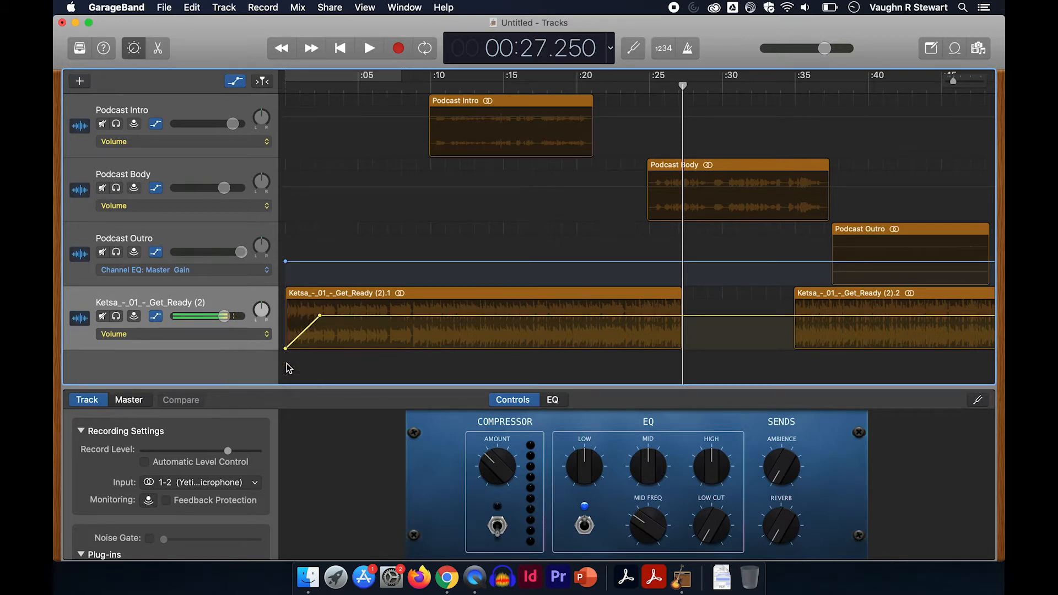
click(320, 316)
drag(320, 316, 320, 328)
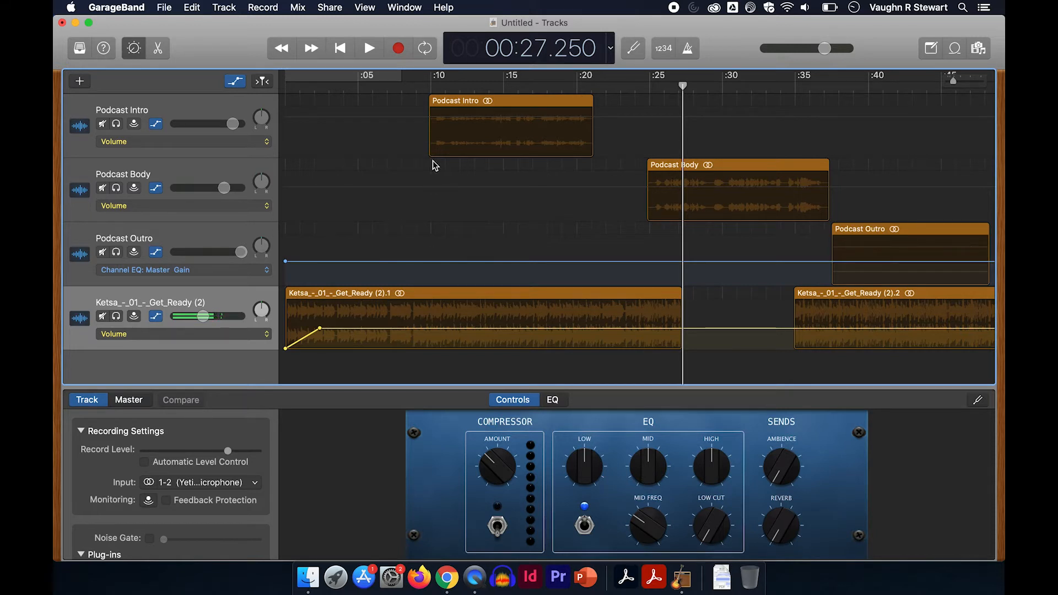
Step: Duck the music volume where the Podcast Intro begins, ramping down to about -28 dB at 10.7 seconds
click(425, 328)
drag(441, 329, 441, 343)
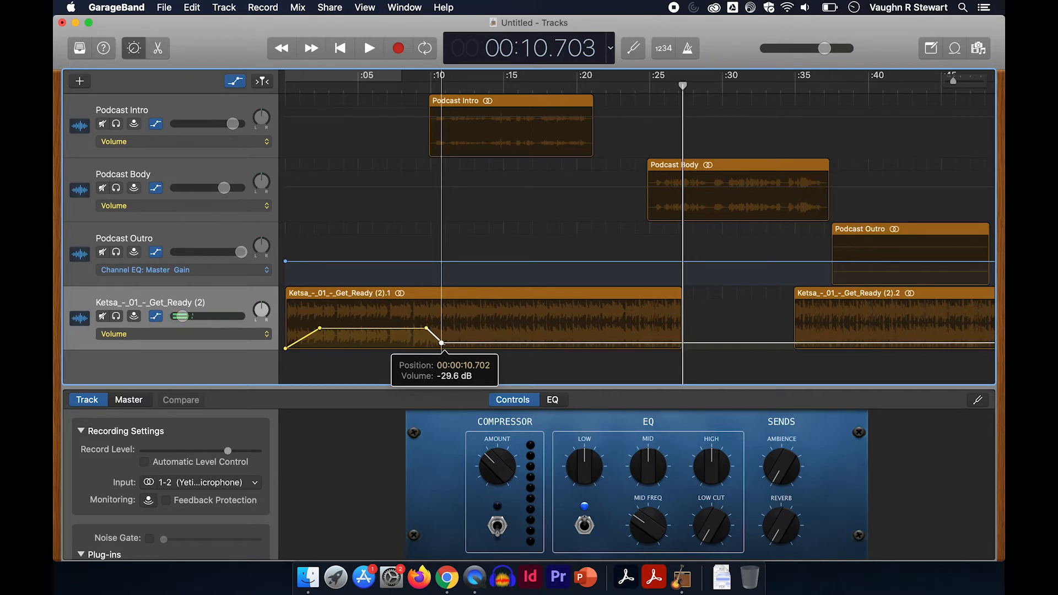
drag(441, 343, 441, 342)
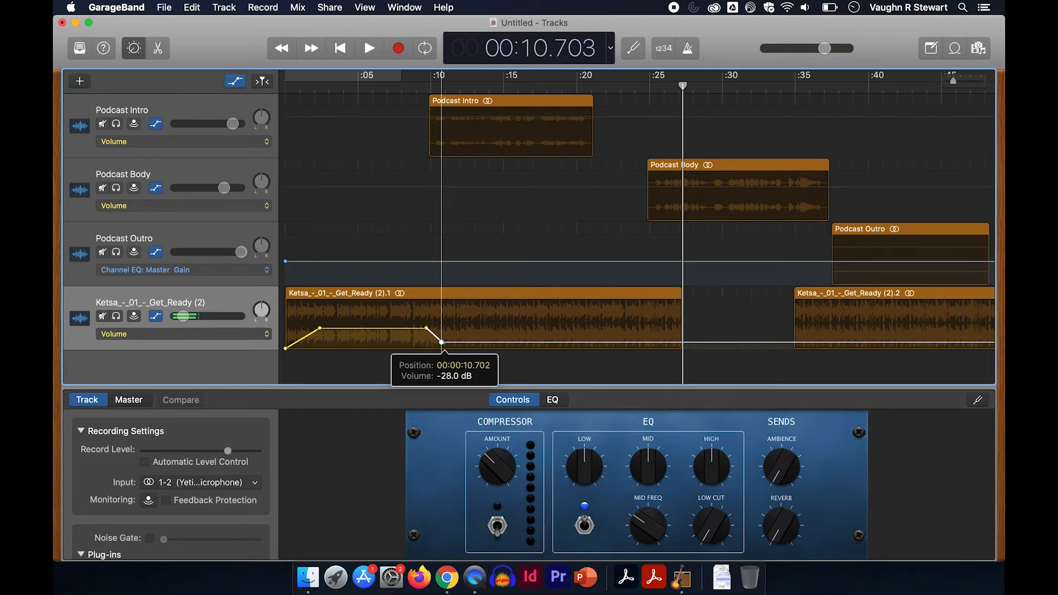
drag(441, 342, 441, 342)
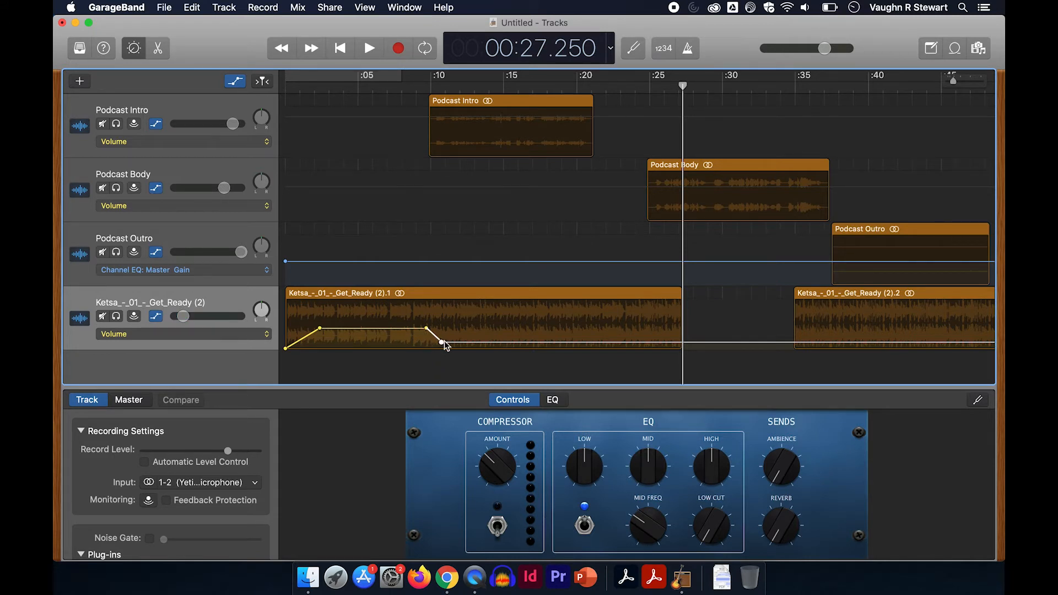
Step: Raise the music volume again just after the Podcast Intro ends, and fade it to silence at the end of the first music region
click(597, 342)
click(610, 342)
drag(610, 342, 610, 330)
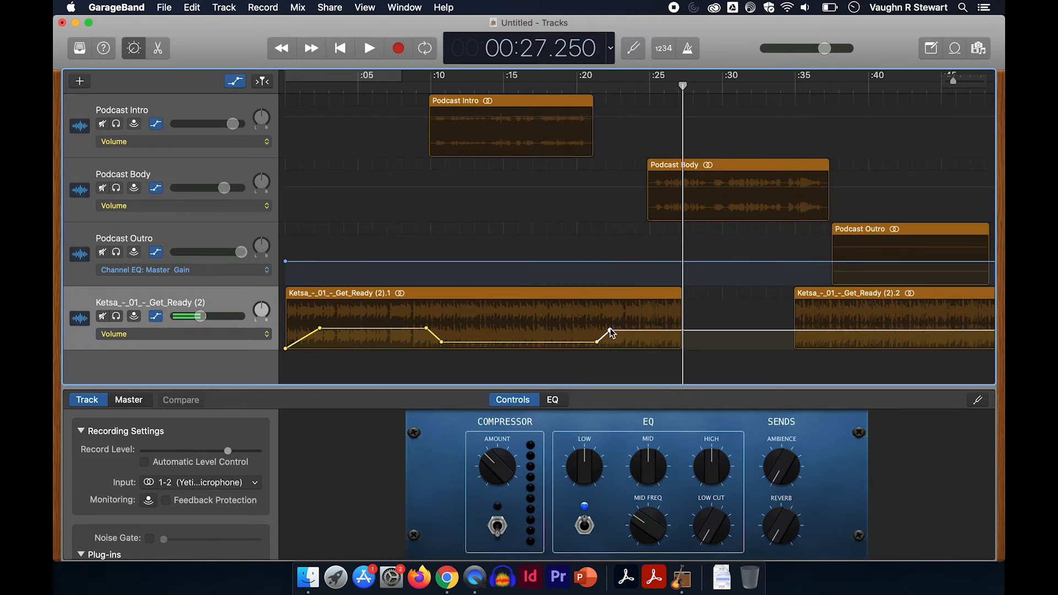
click(659, 330)
click(681, 331)
drag(681, 331, 692, 360)
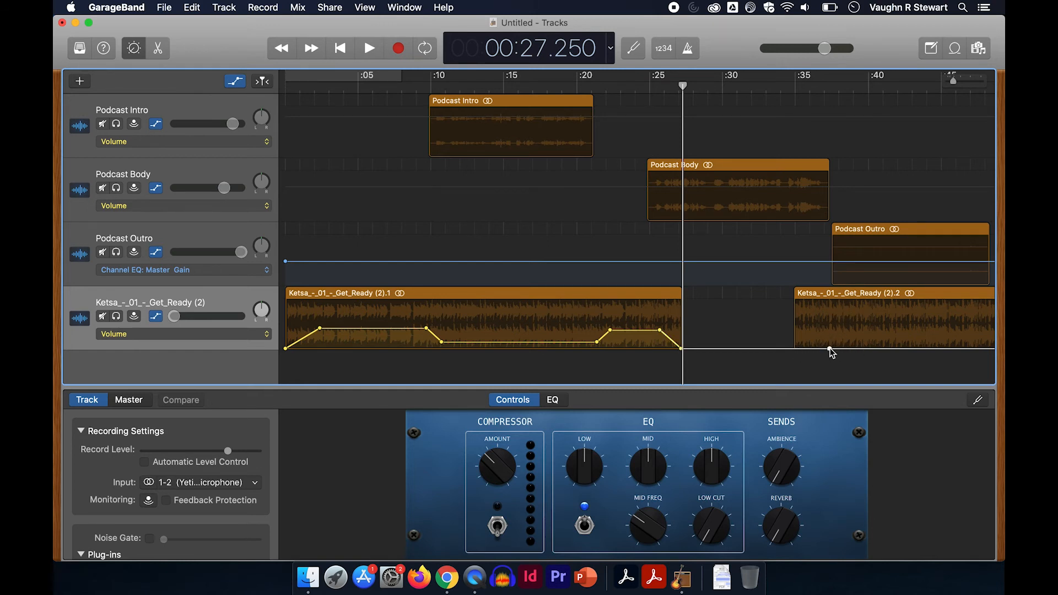
Step: Fade in the second music region from silence at about 35.1 seconds to a low background level at about 37.3 seconds
drag(830, 349, 830, 348)
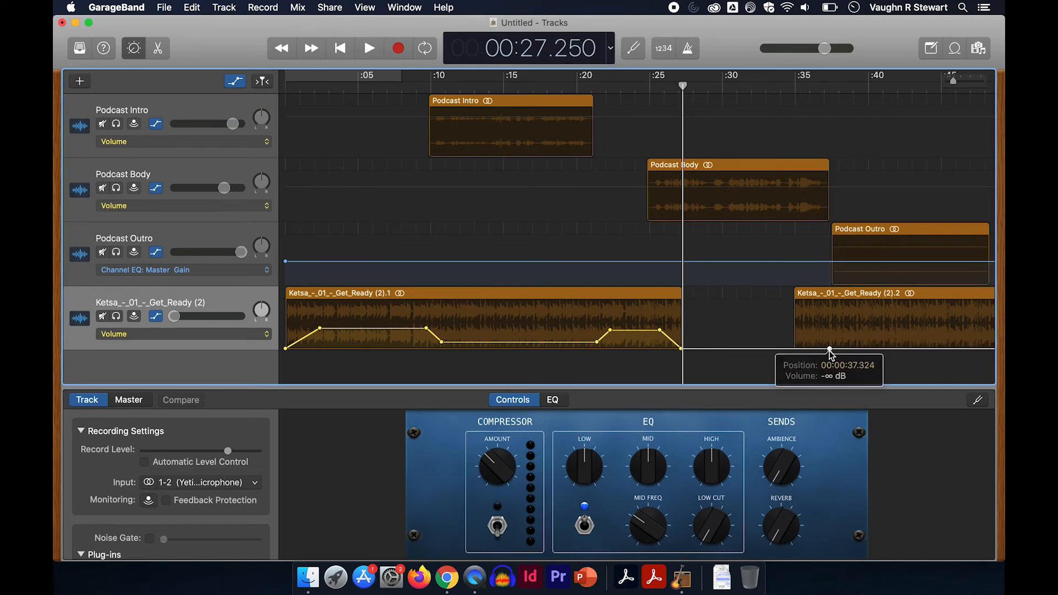
click(797, 349)
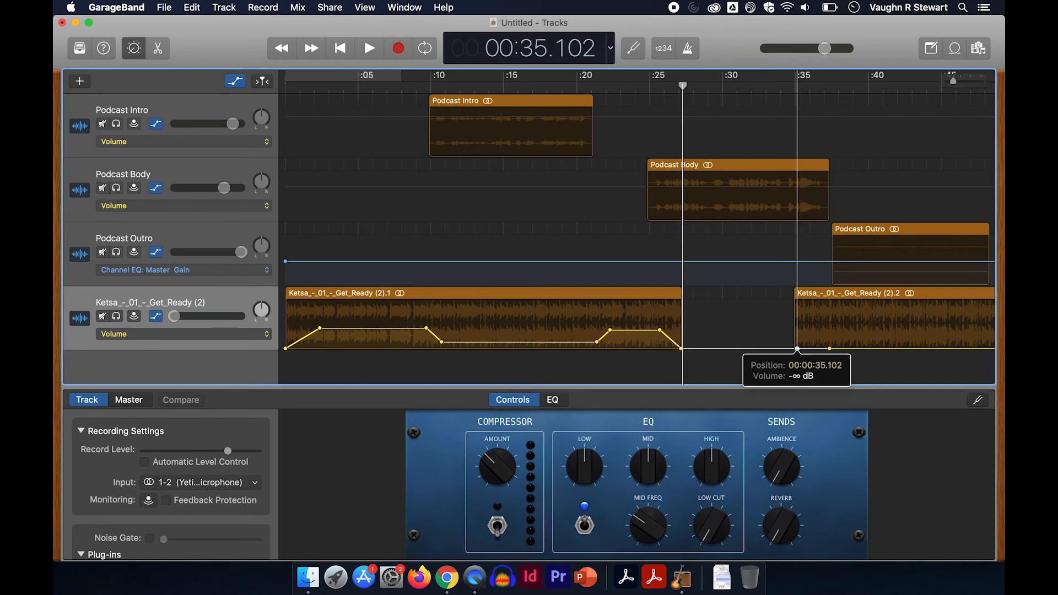
click(829, 349)
drag(830, 349, 830, 343)
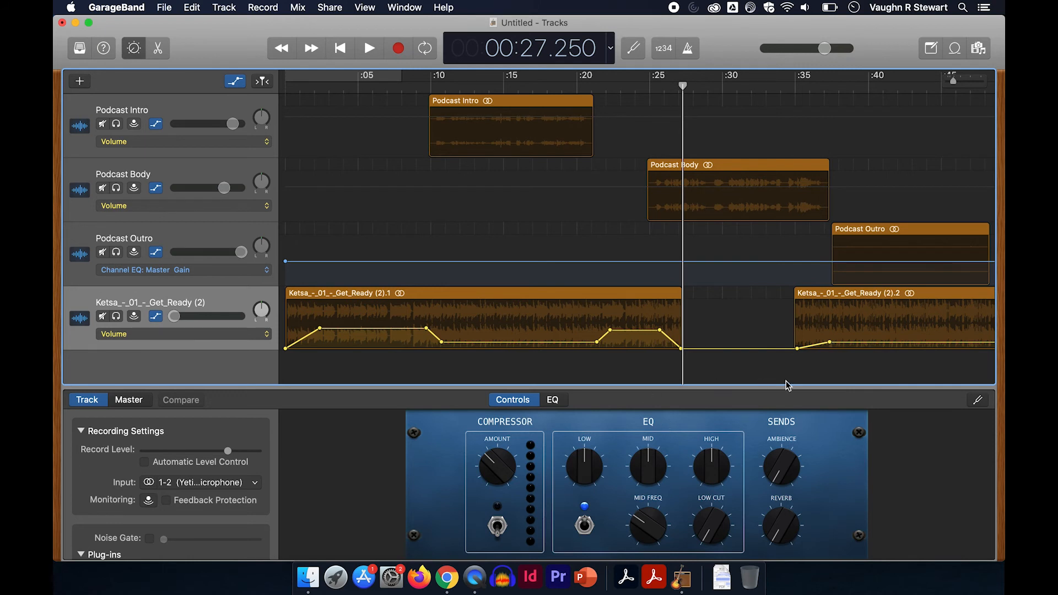
Step: Raise the music volume just after the Podcast Outro ends, and fade it to silence at the end of the second music region
scroll(790, 367, right, 2)
scroll(790, 368, right, 10)
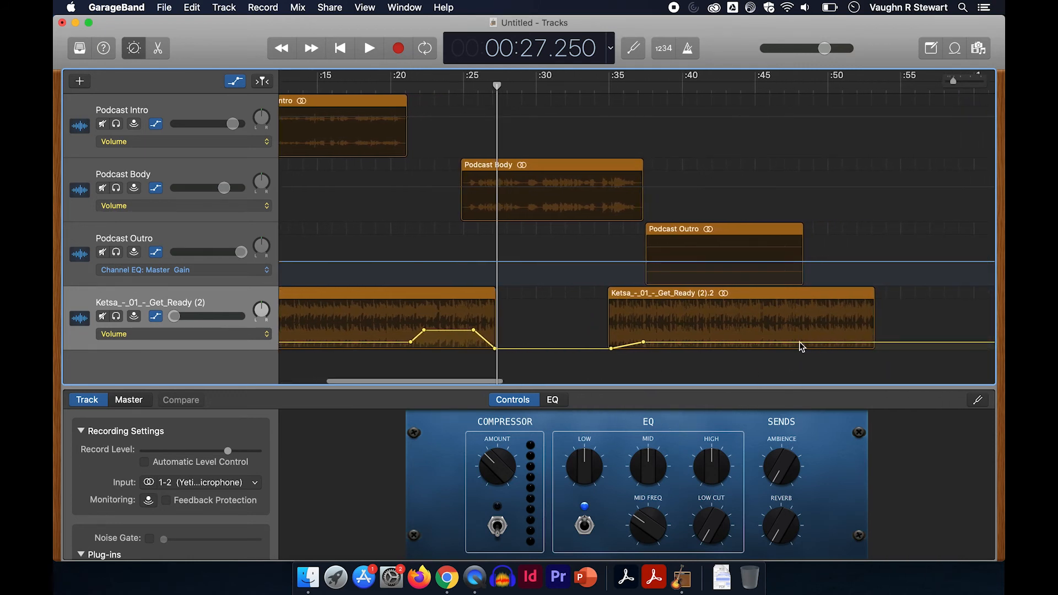
click(804, 343)
drag(819, 343, 817, 330)
click(861, 331)
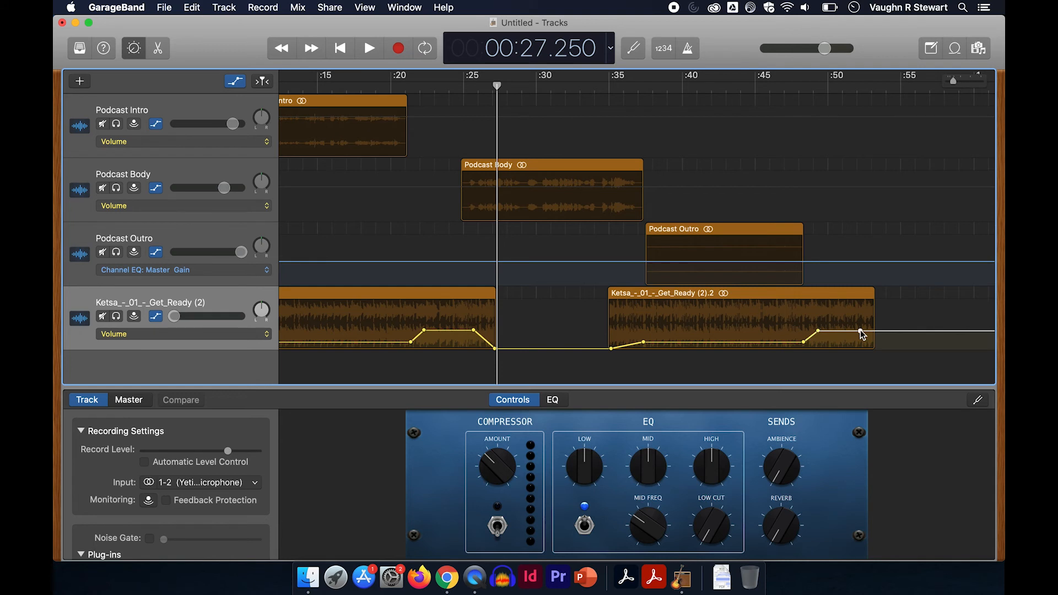
drag(876, 331, 876, 348)
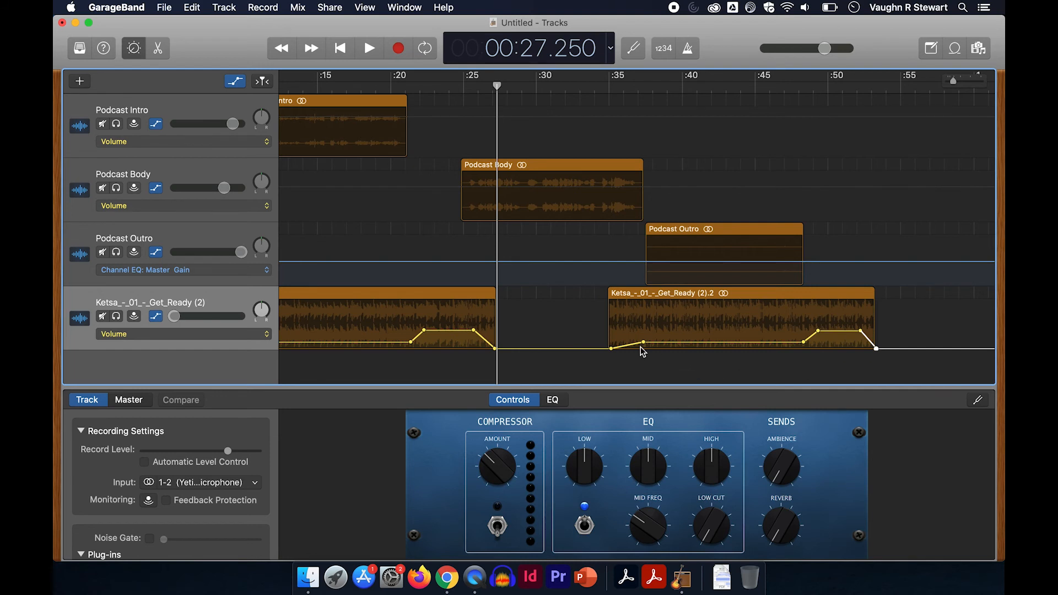
scroll(596, 318, left, 2)
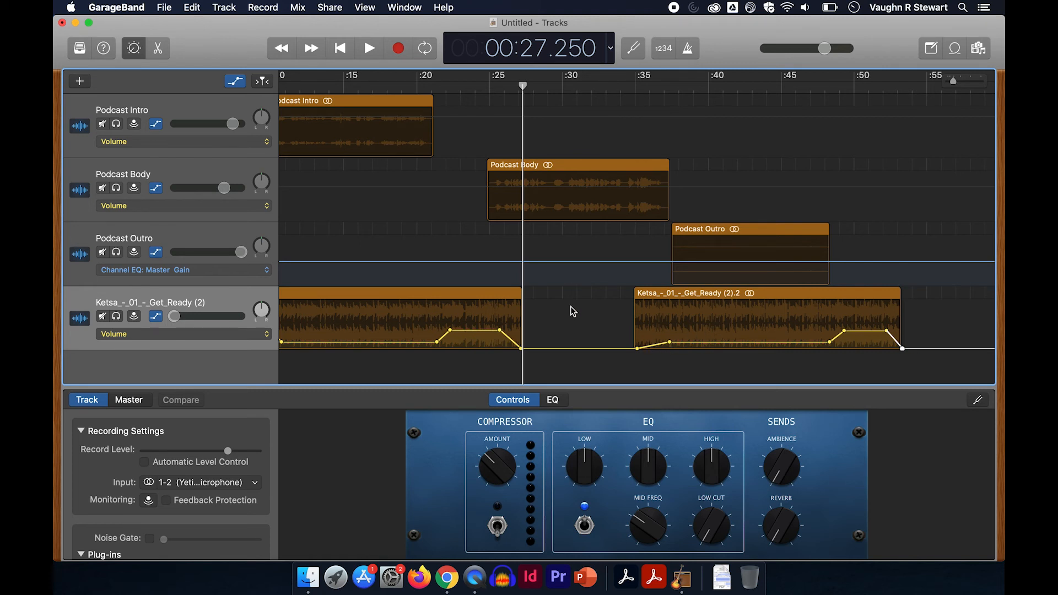
scroll(571, 308, left, 3)
scroll(571, 307, left, 7)
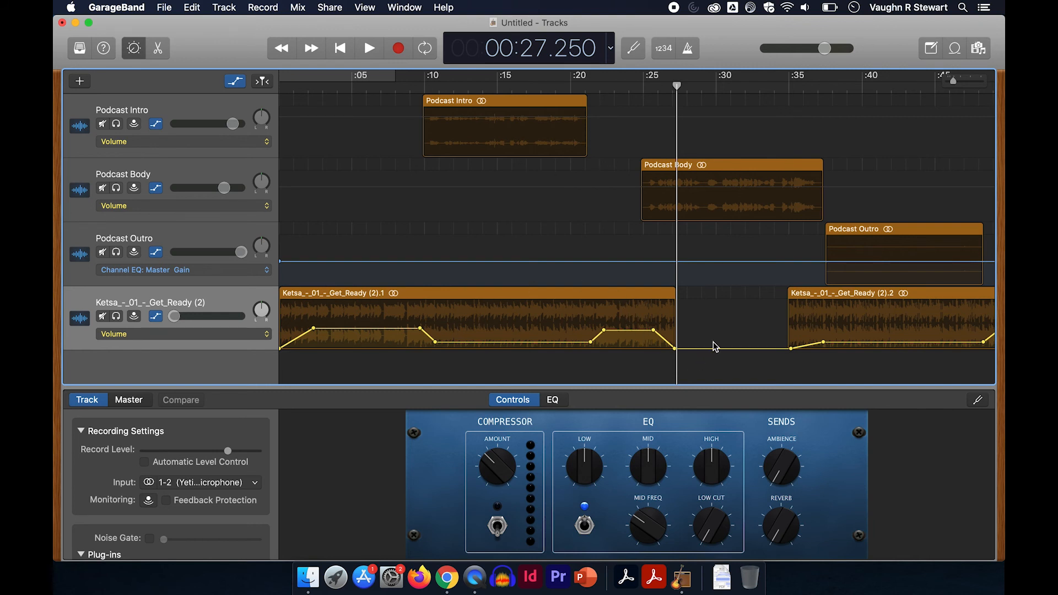
scroll(740, 280, right, 5)
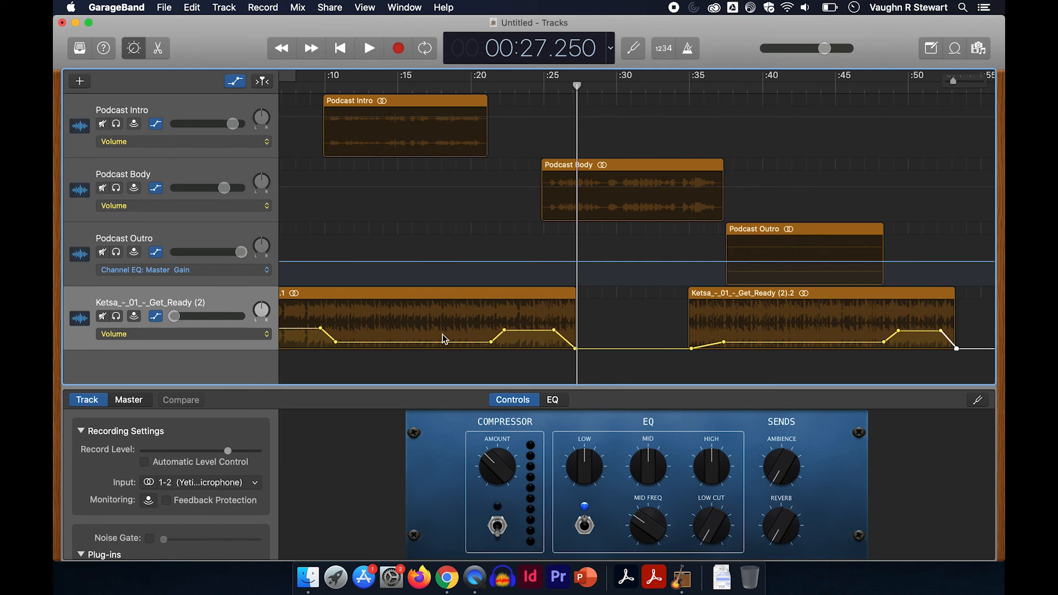
click(296, 8)
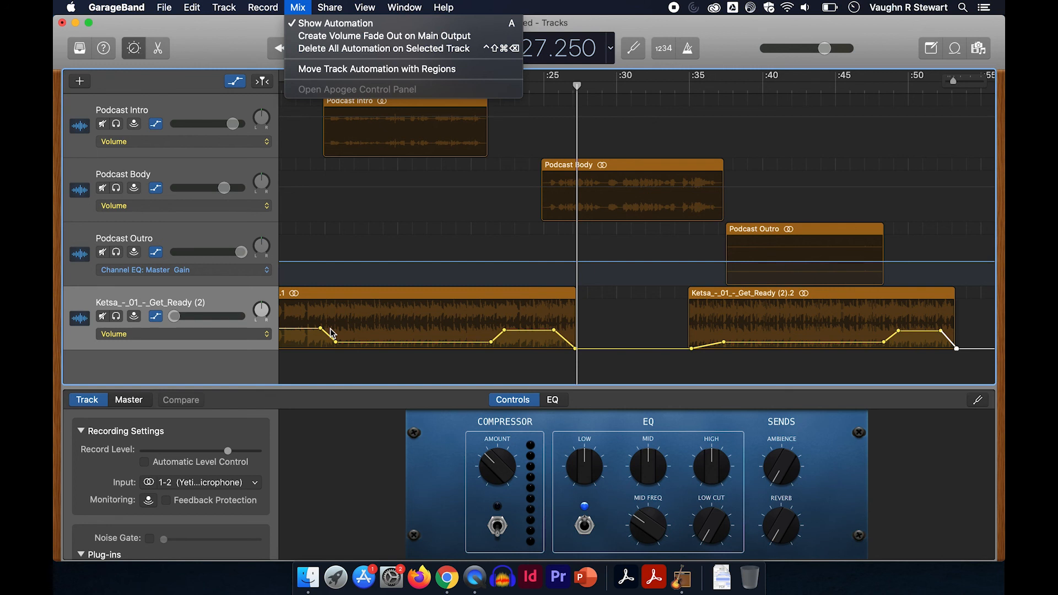
click(372, 247)
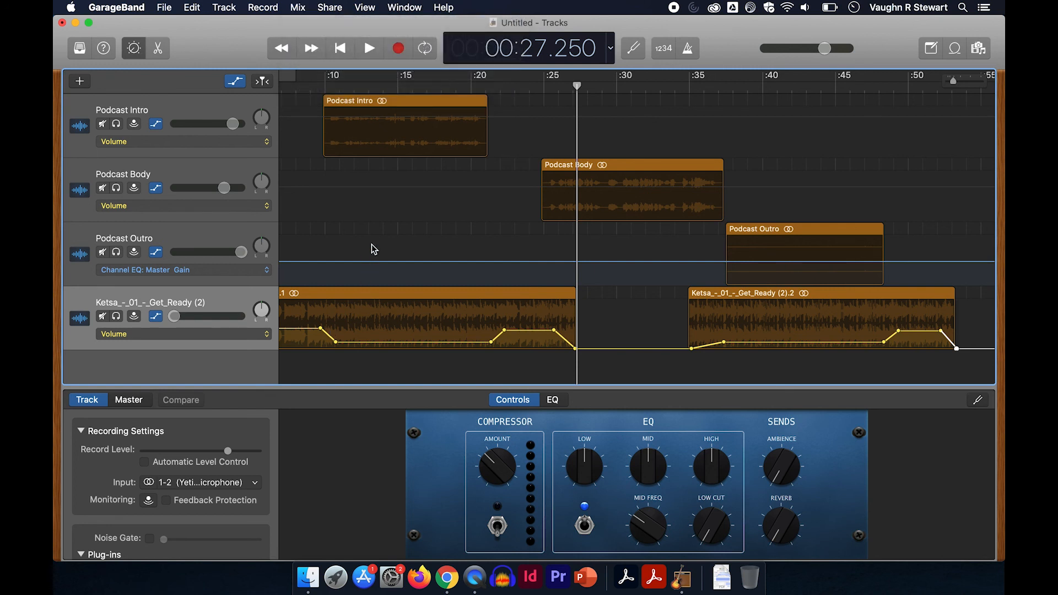